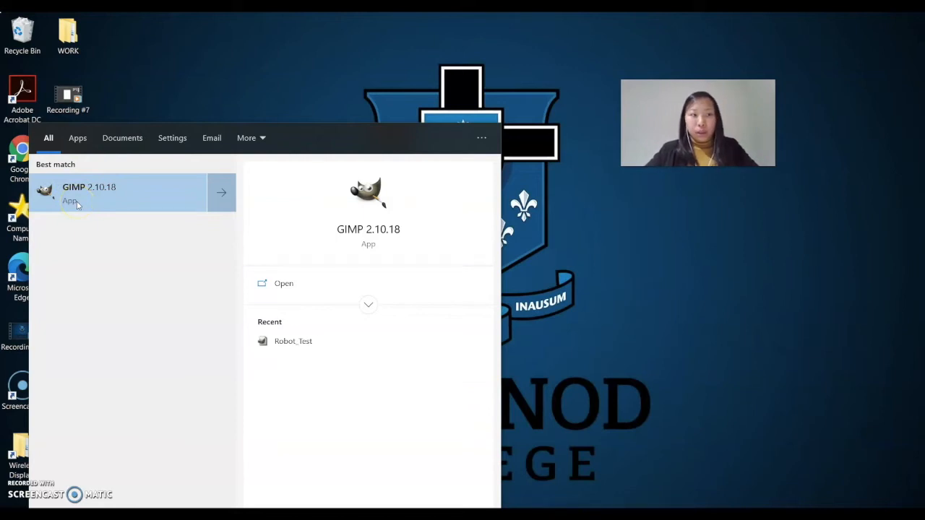
Launch GIMP 2.10.18
click(77, 206)
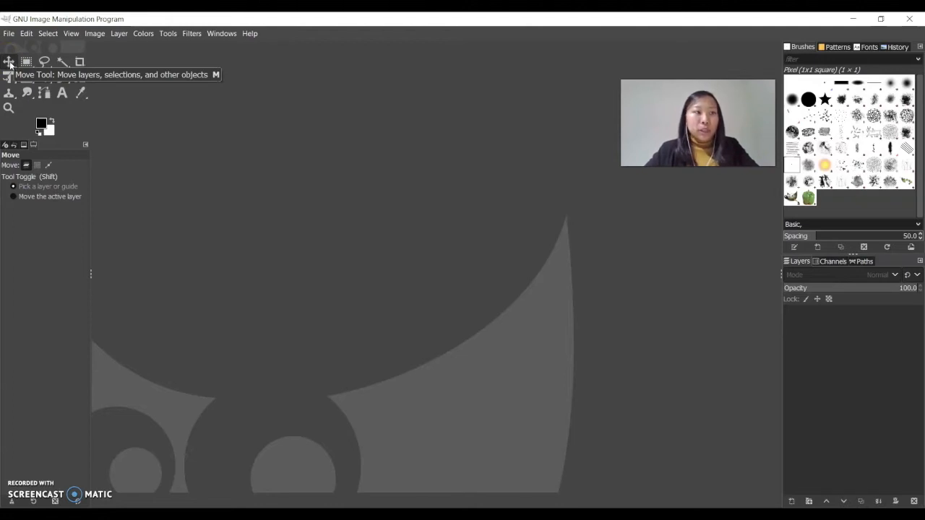
click(44, 93)
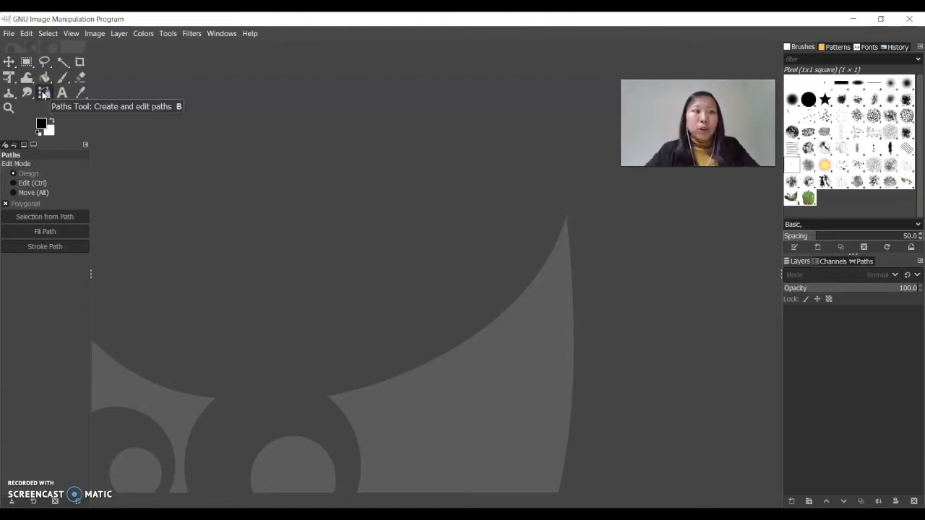
click(78, 81)
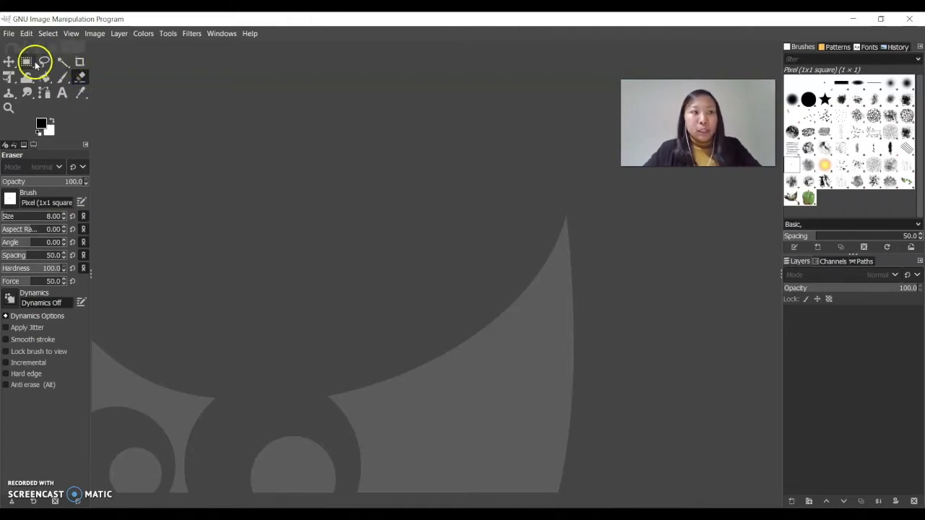
Create a new portrait image from the A3 (300 ppi) template
click(9, 34)
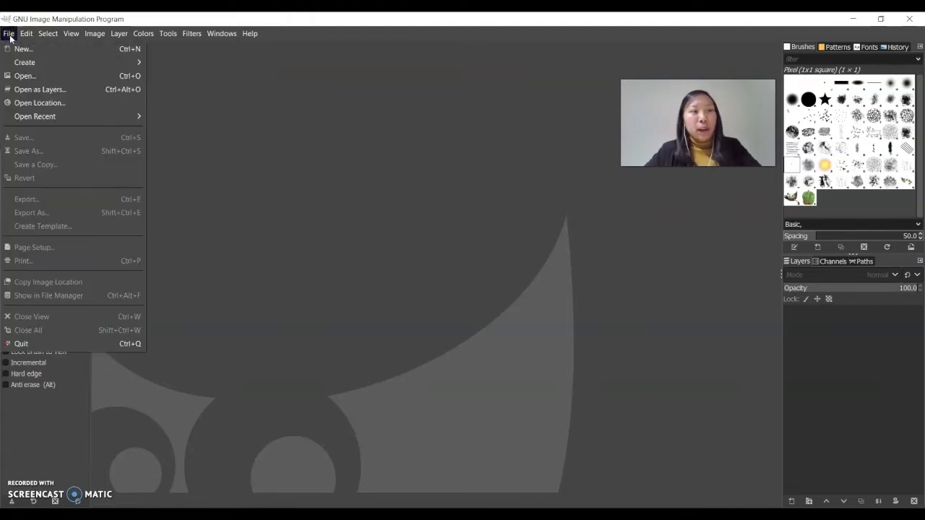
click(18, 48)
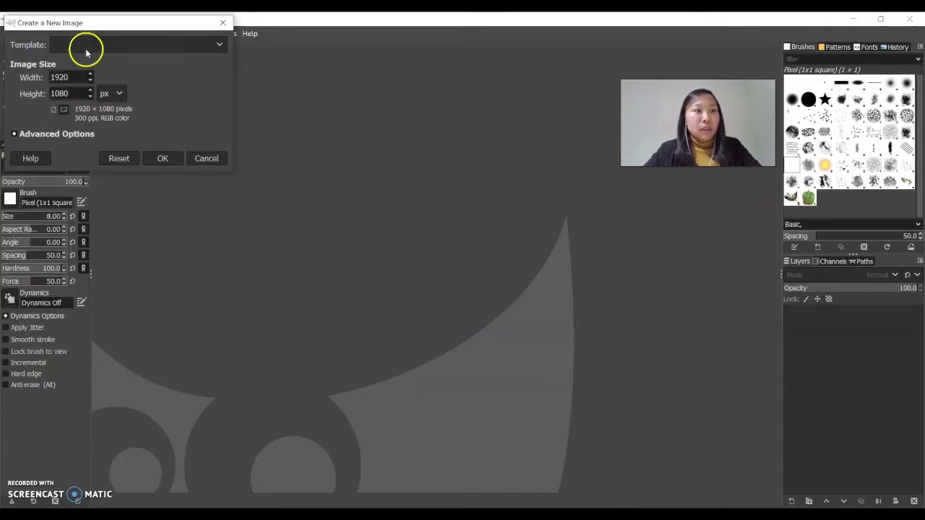
click(86, 49)
click(85, 103)
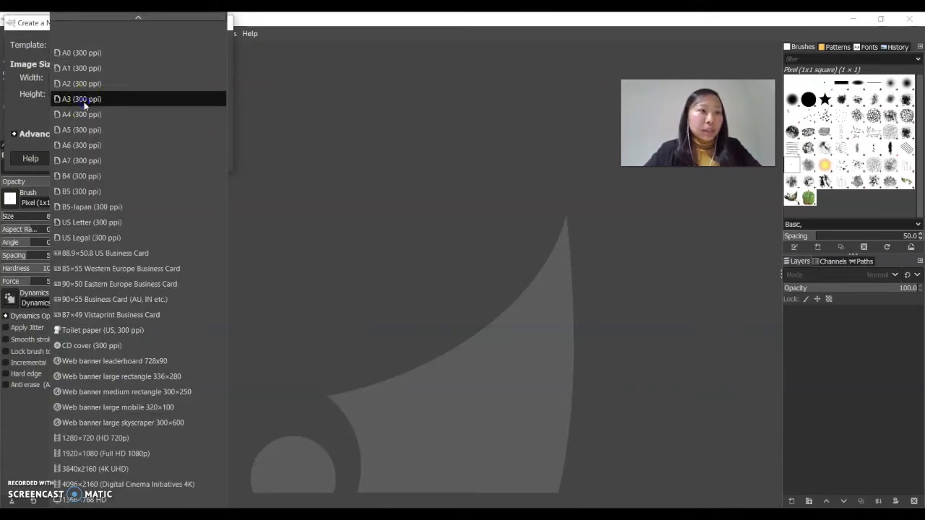
click(165, 159)
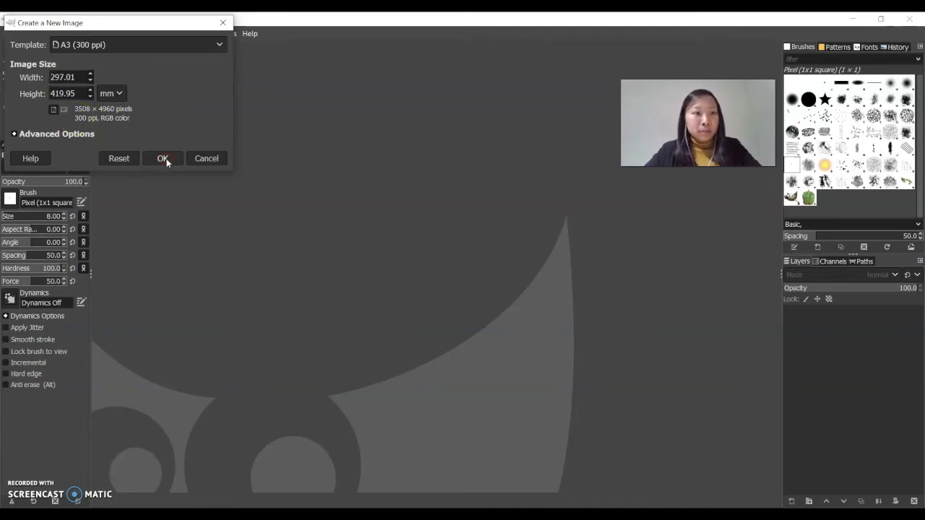
click(171, 154)
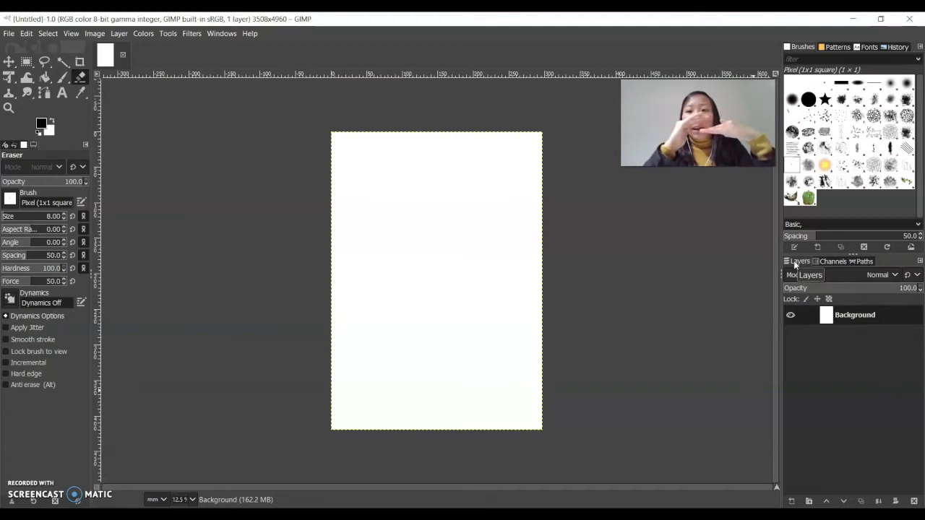
Open A3_Grid.jpg as a layer above the background and check it by hiding and showing it once
click(8, 34)
click(29, 89)
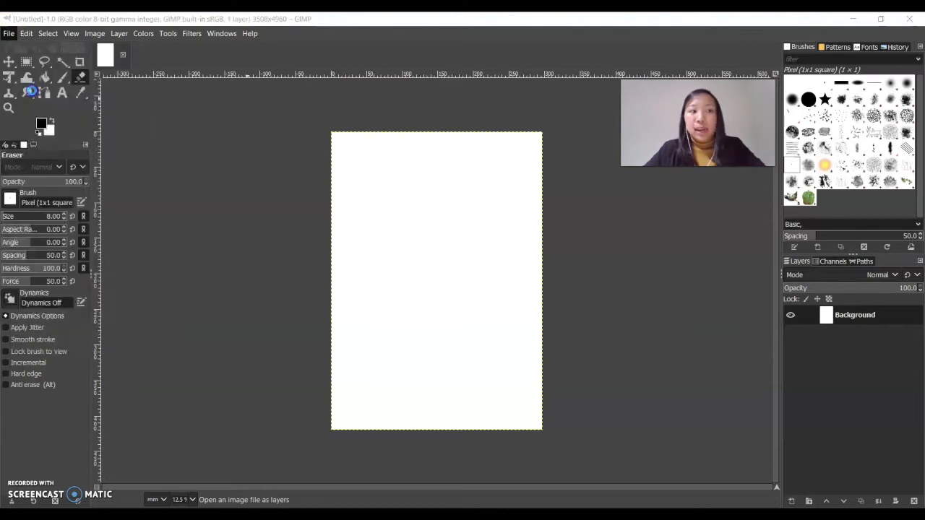
click(133, 137)
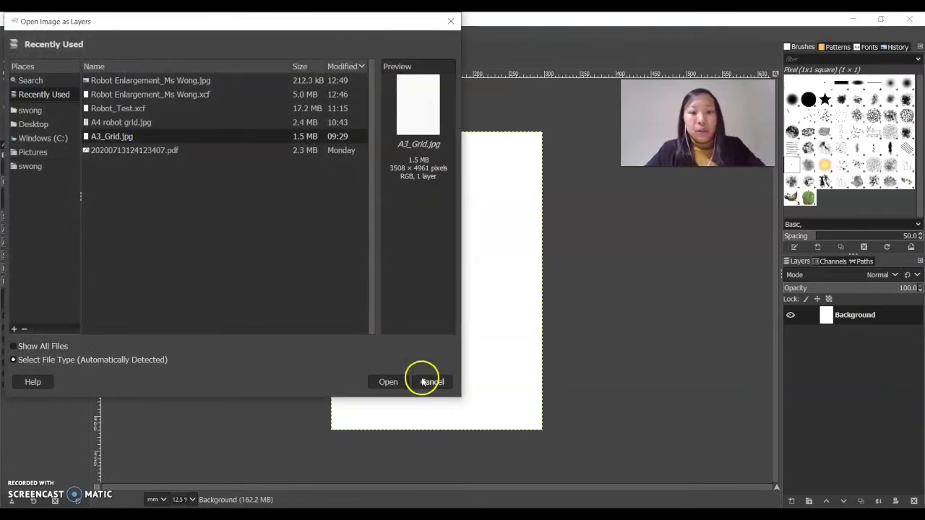
click(388, 383)
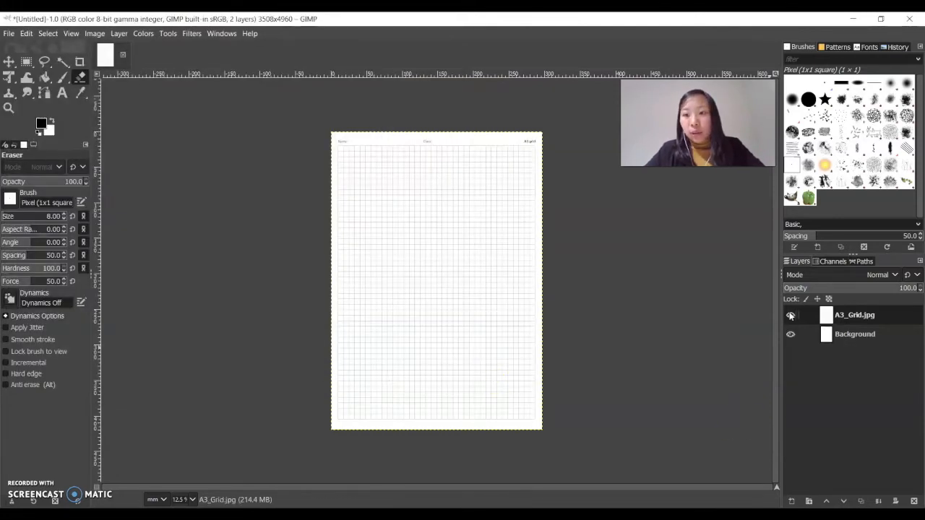
click(790, 316)
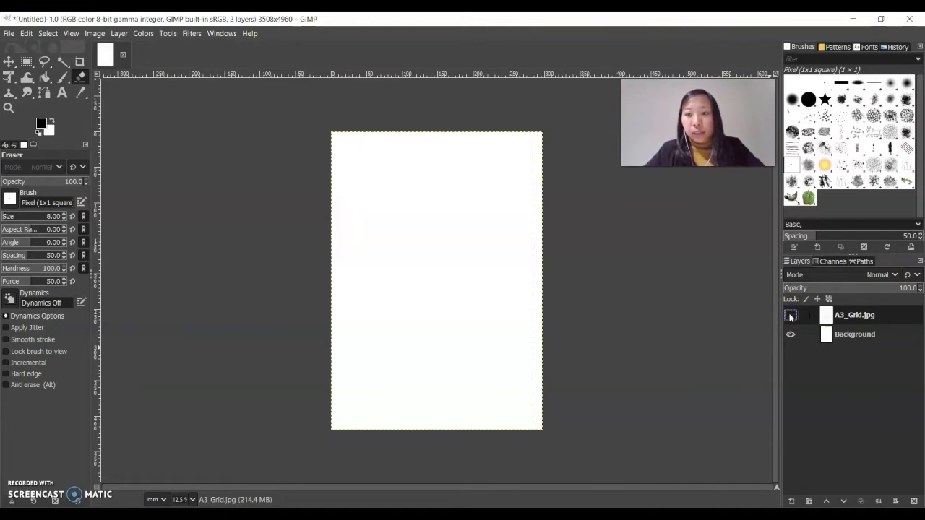
click(790, 315)
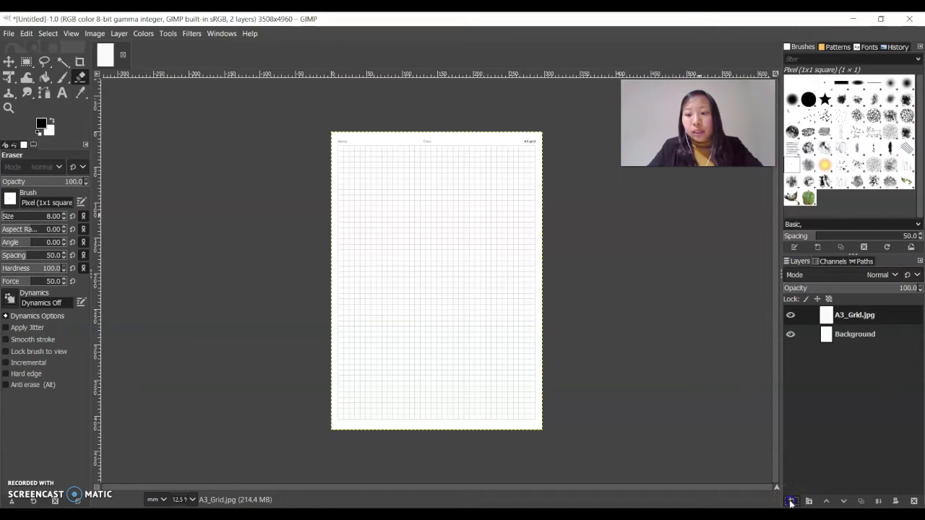
Add a new transparent layer named "Middle Line" above the grid layer
click(791, 501)
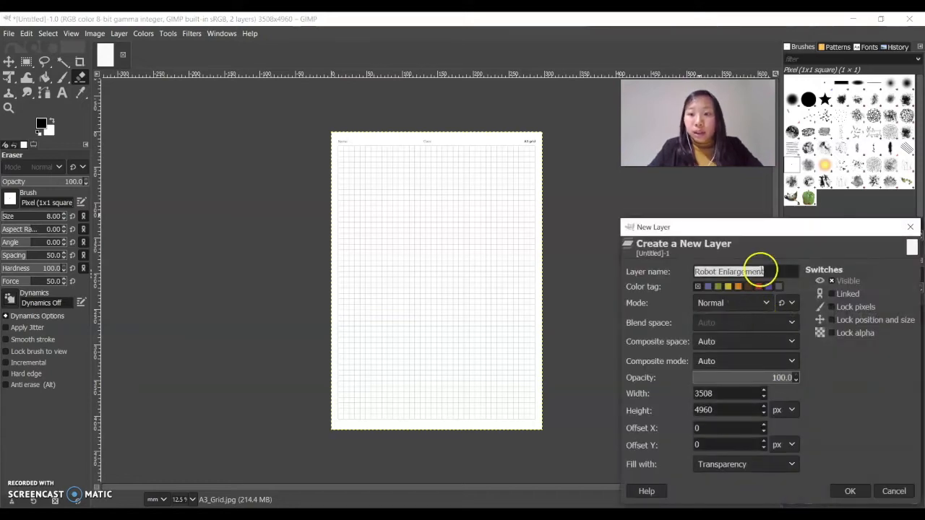
text(Middle Line)
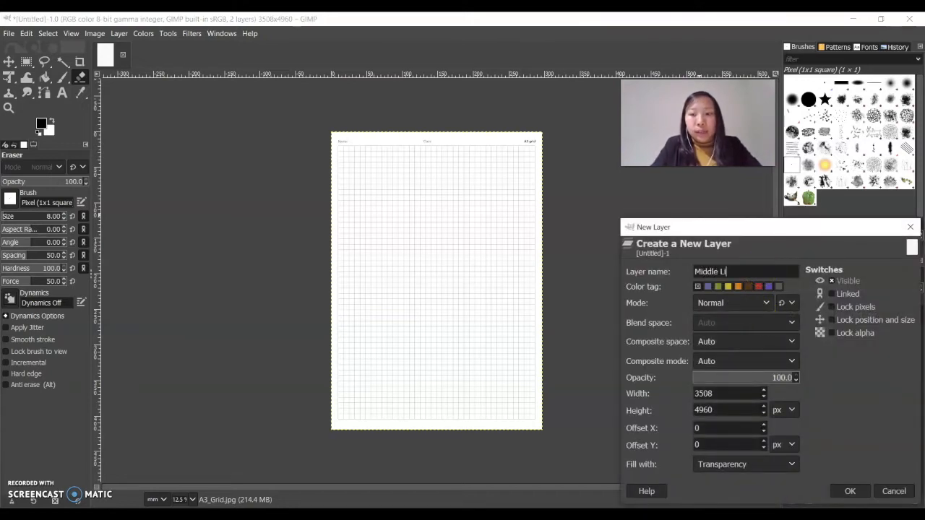
click(849, 491)
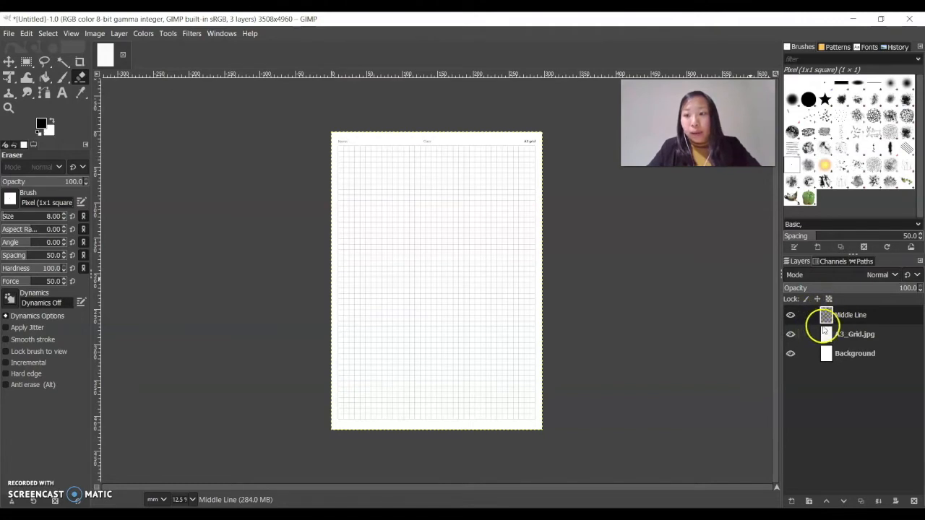
Draw a straight vertical path down the grid's centre line with the Paths tool, from just above the grid to just below it
click(9, 107)
click(181, 159)
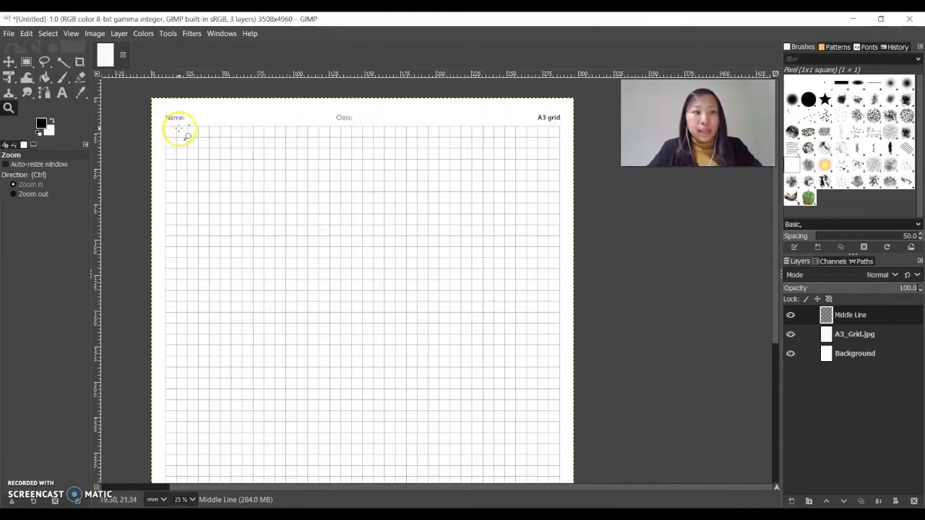
click(44, 93)
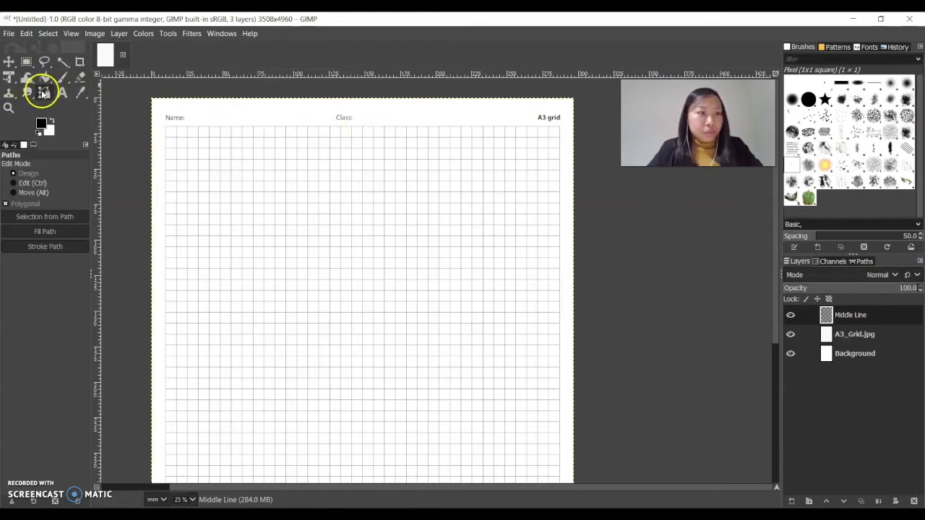
click(362, 123)
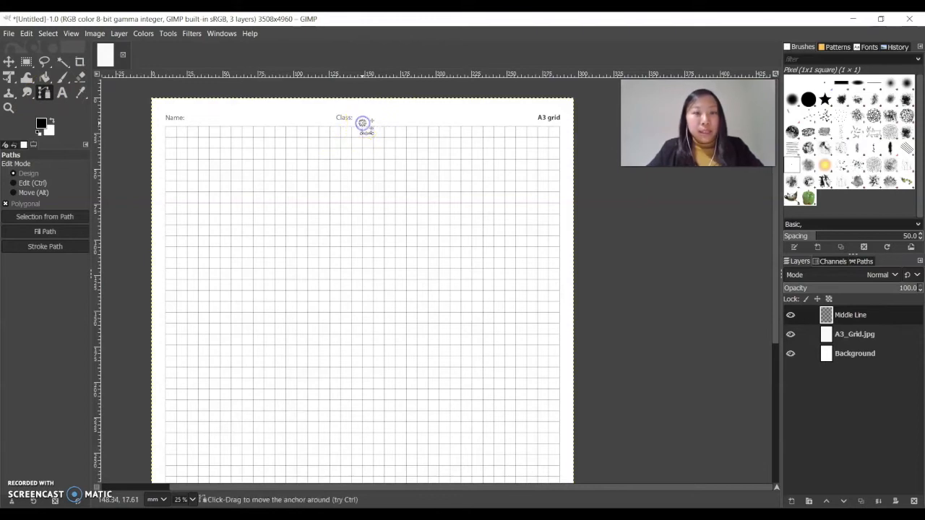
click(363, 316)
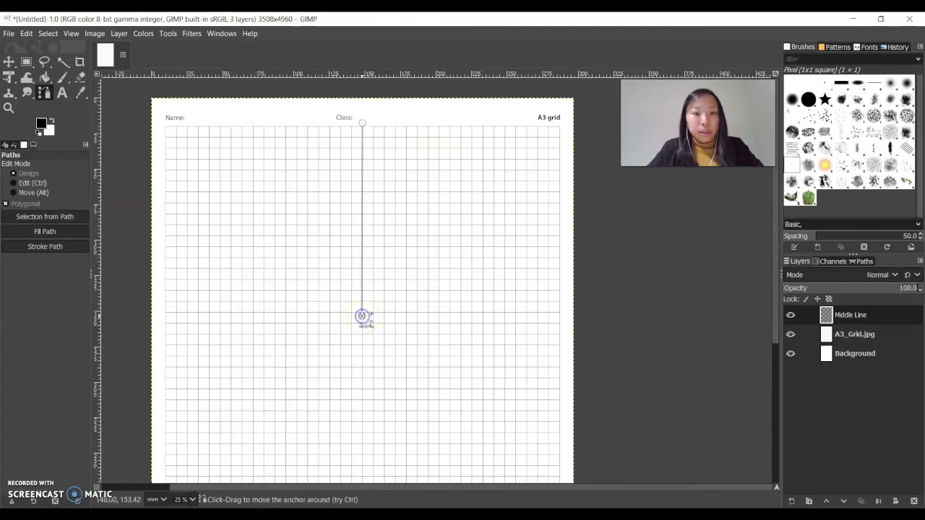
drag(362, 316, 363, 470)
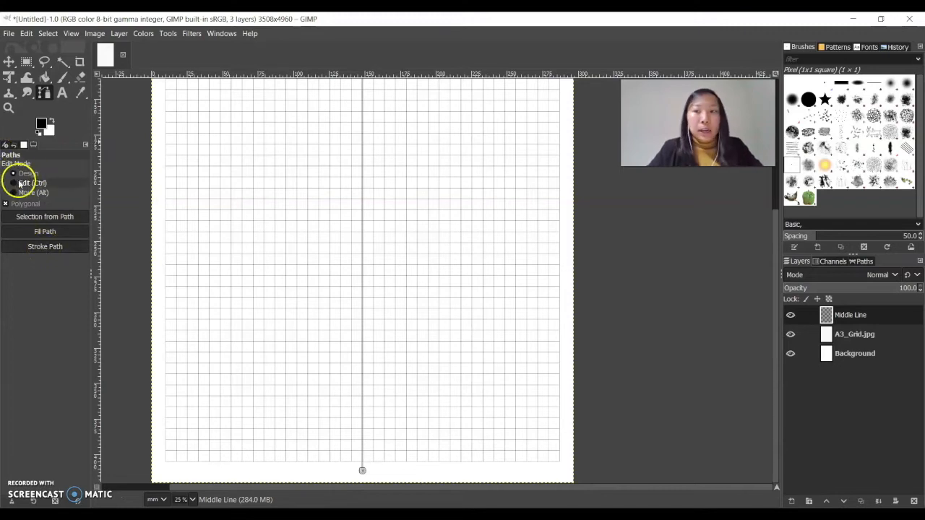
Stroke the vertical path with a solid colour line 3 px wide and leave the Paths tool
click(46, 246)
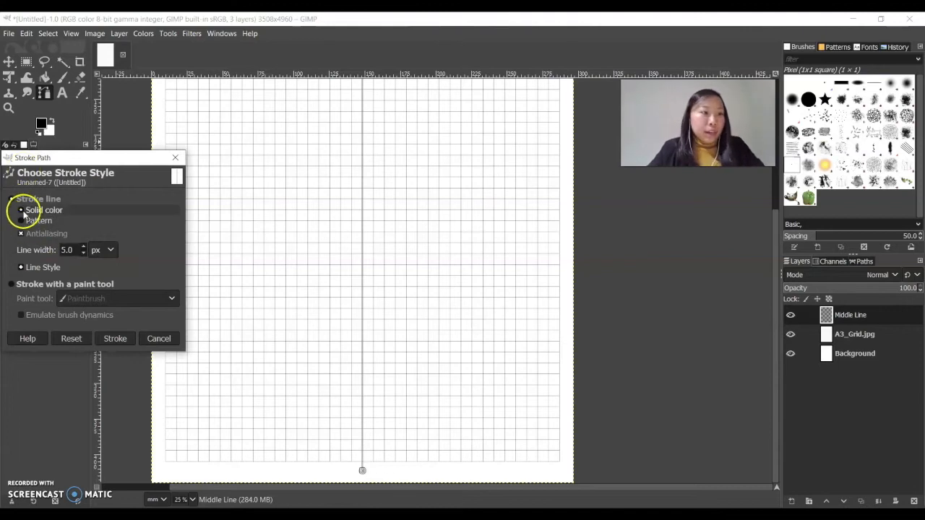
click(83, 252)
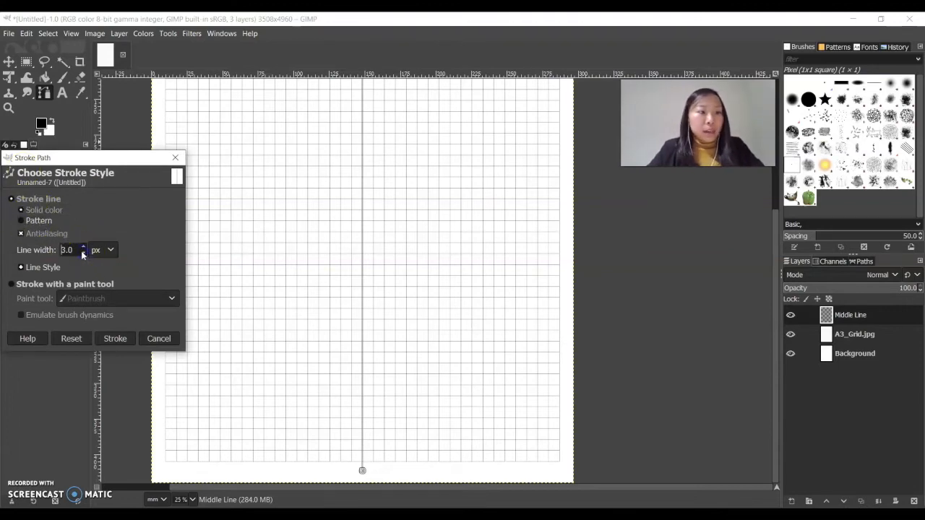
drag(79, 252, 67, 251)
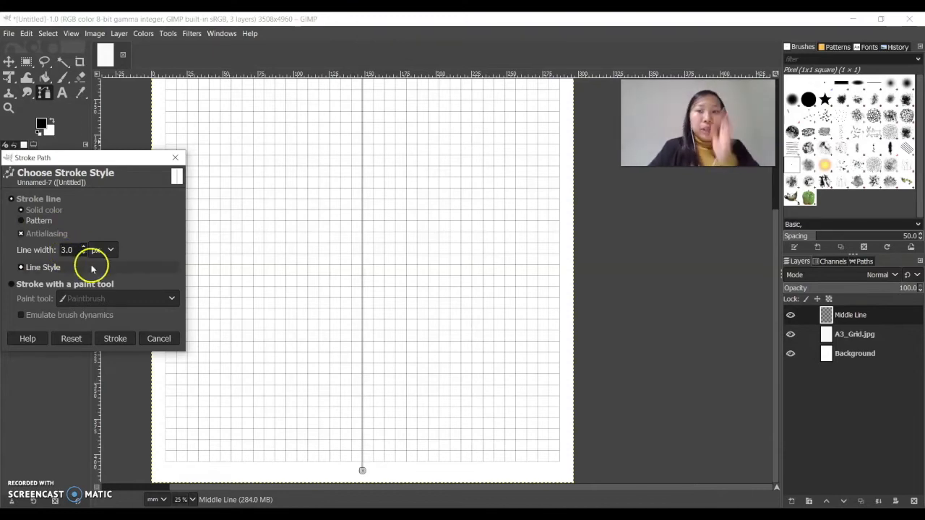
click(115, 340)
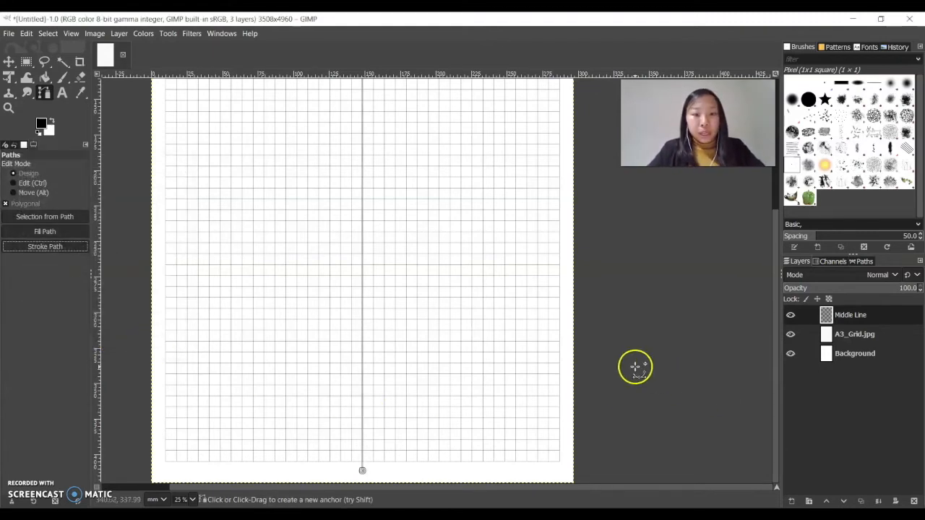
click(10, 63)
Check the stroked centre line on its own by hiding the A3_Grid.jpg layer and showing it again
click(791, 335)
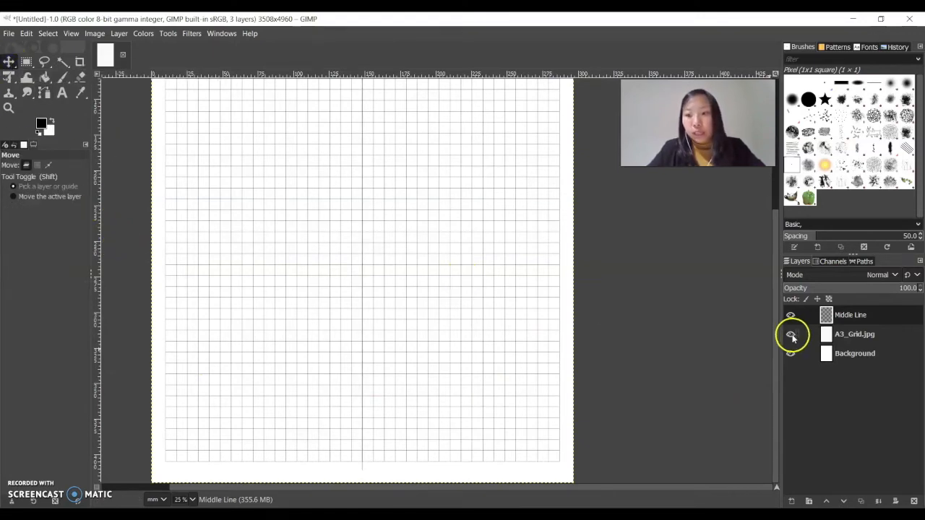
click(790, 334)
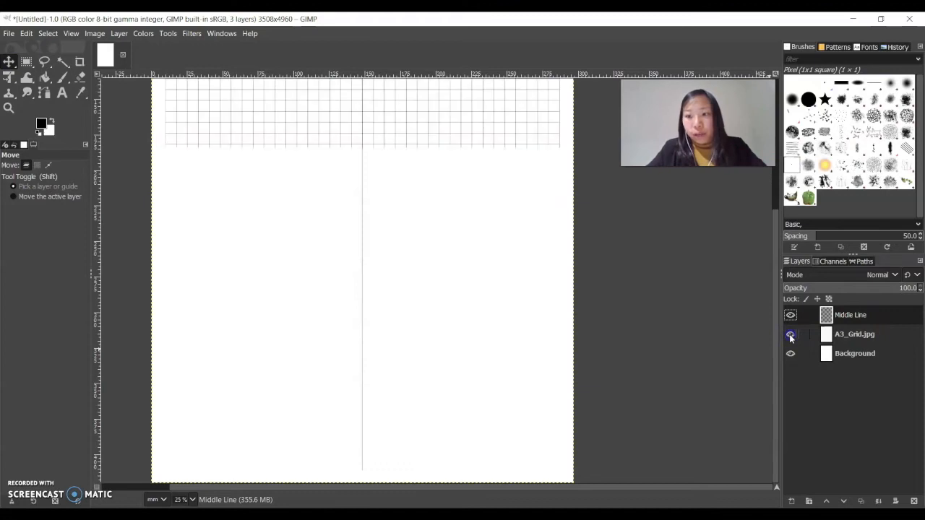
click(790, 335)
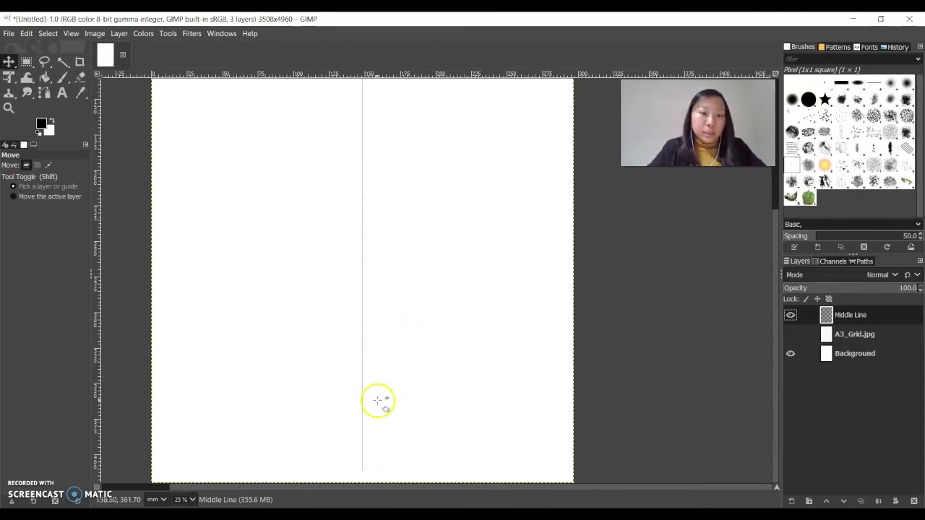
click(792, 336)
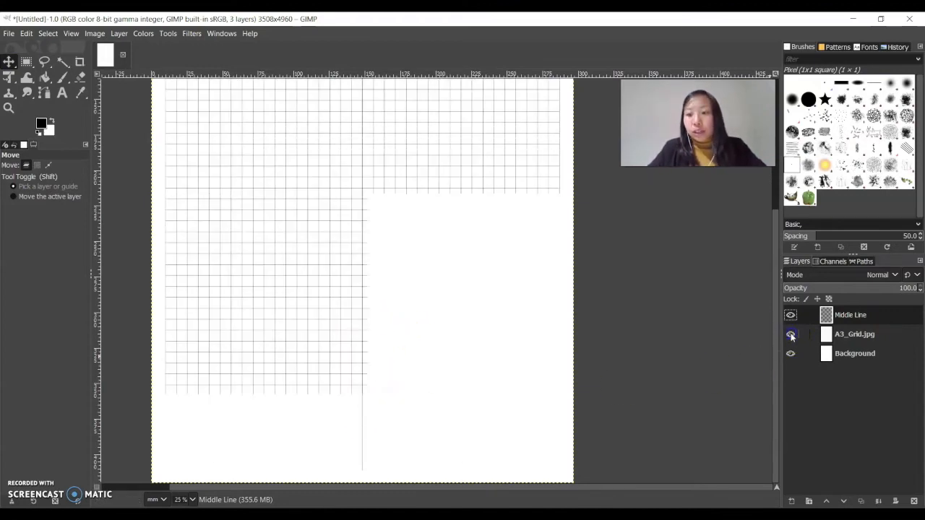
Add a new transparent layer named "Robot Enlargement" above the Middle Line layer
click(795, 501)
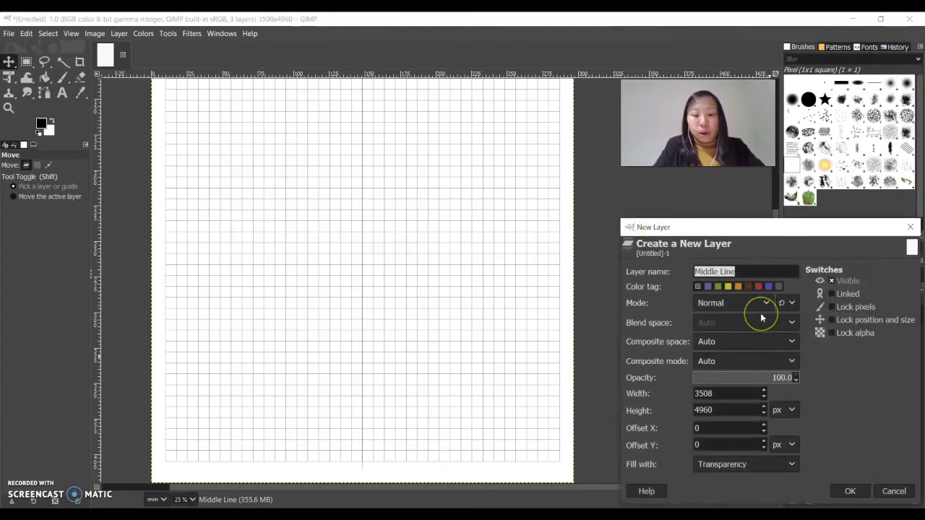
text(Robot Enlargement)
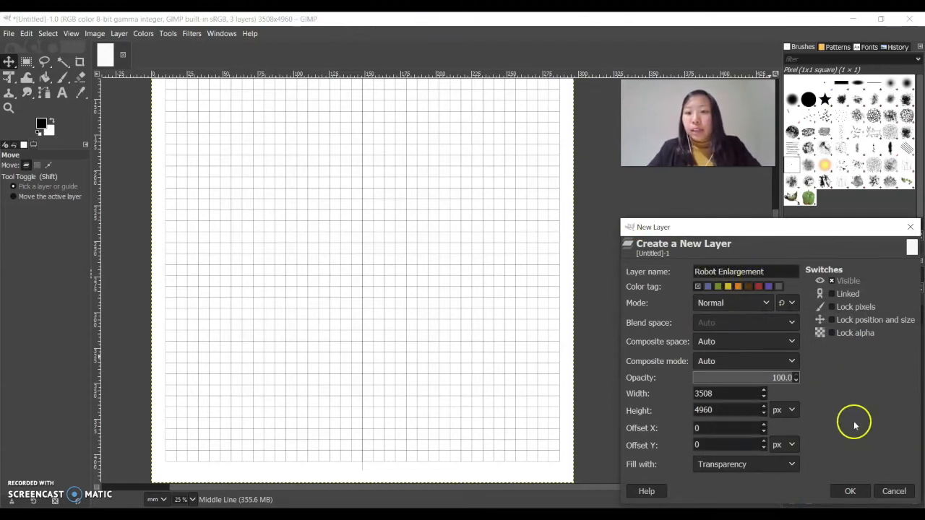
click(852, 491)
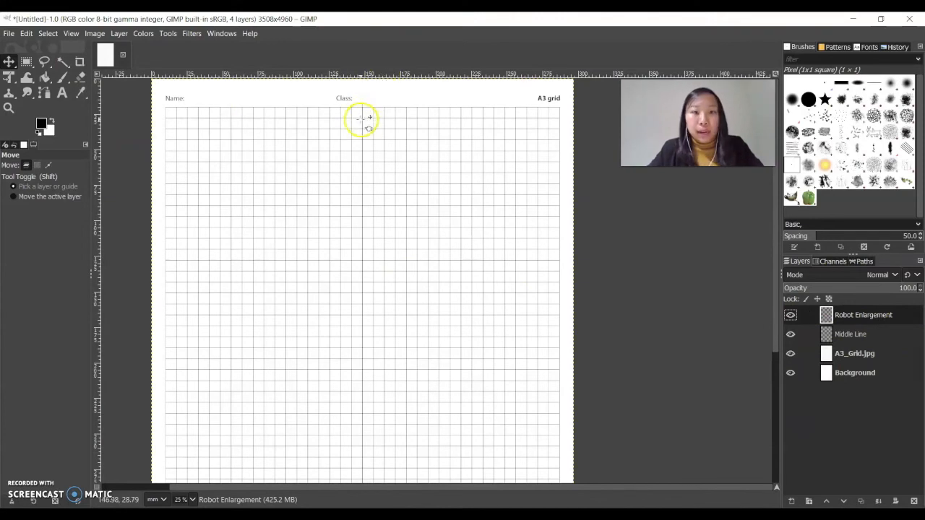
Consult the A4 robot grid photo and draw the head's top edge as a path, one square leftward from the centre line, one row below the grid's top
click(354, 516)
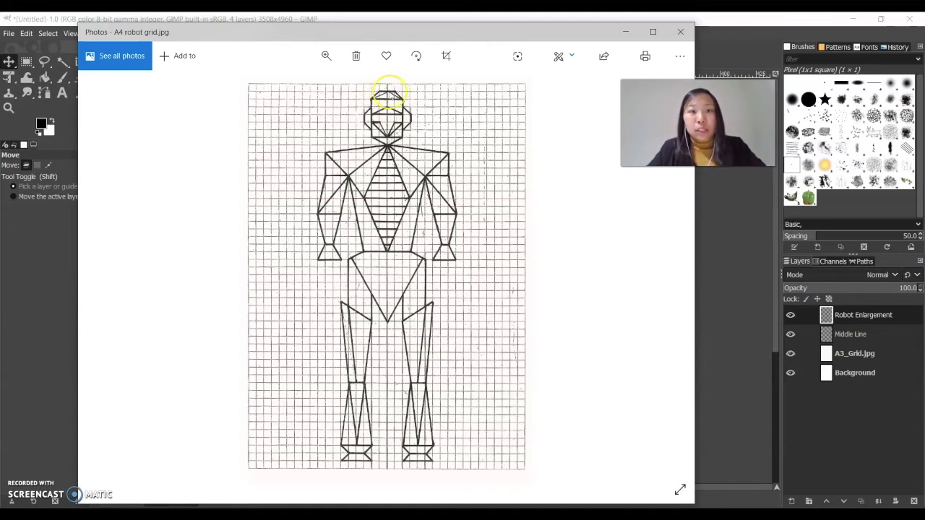
click(736, 262)
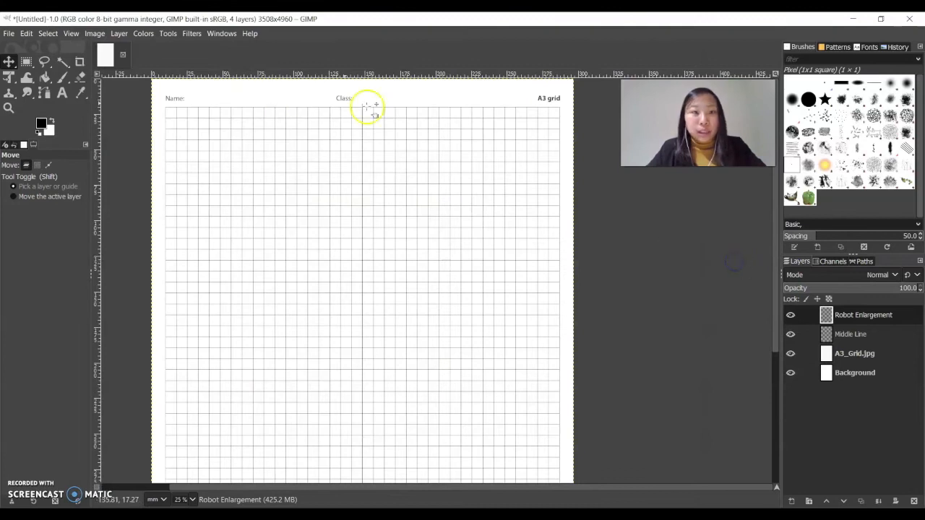
key(z)
click(335, 140)
click(334, 140)
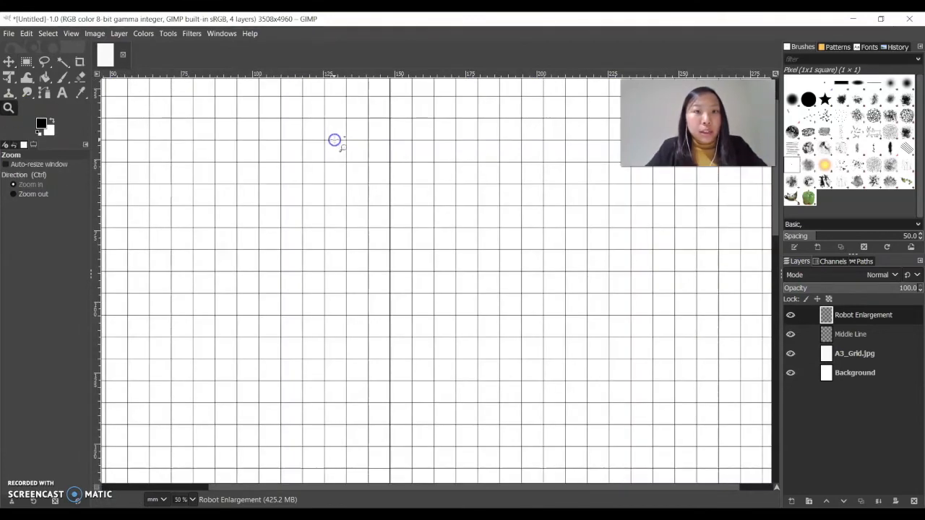
click(355, 132)
scroll(364, 137, up, 2)
scroll(362, 136, down, 2)
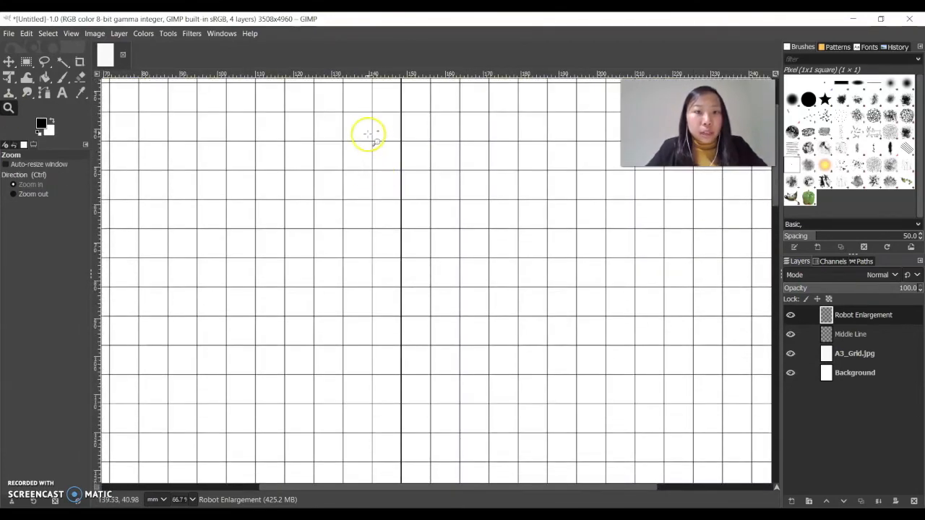
scroll(368, 138, up, 2)
click(368, 134)
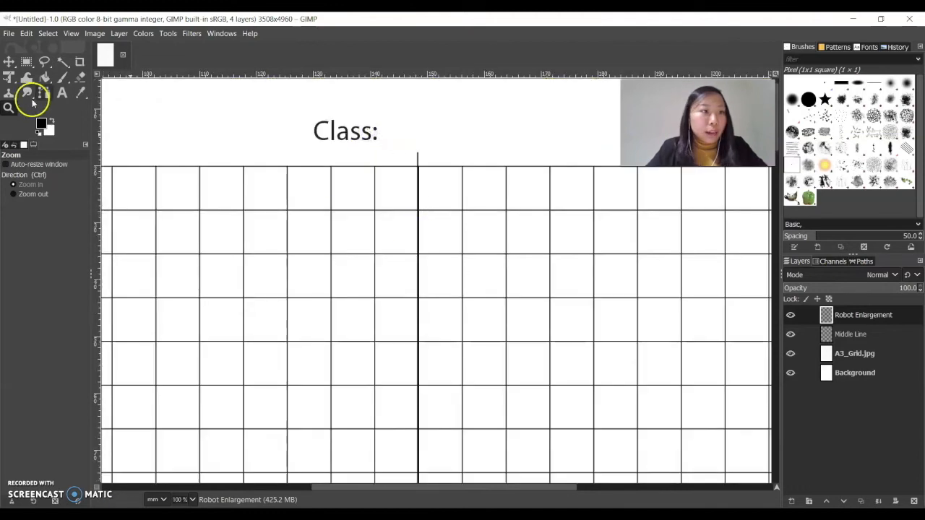
click(45, 94)
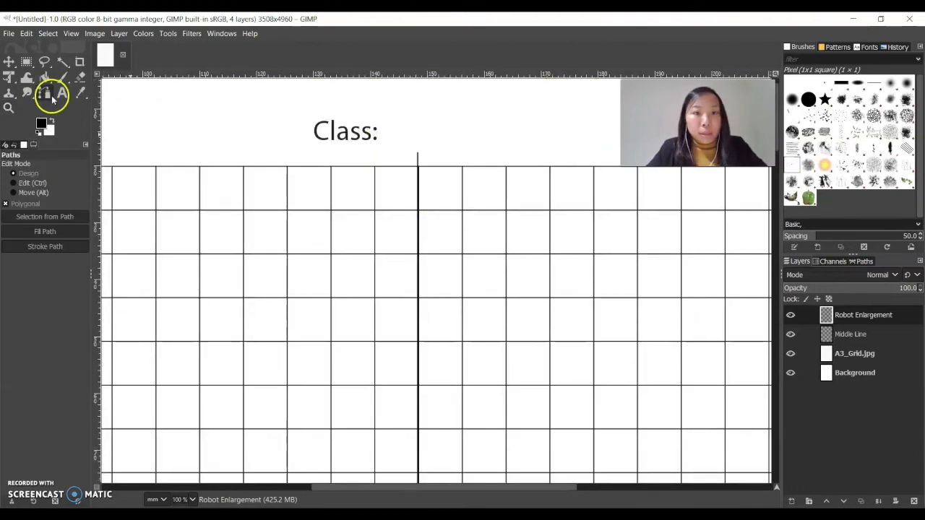
click(419, 211)
click(375, 210)
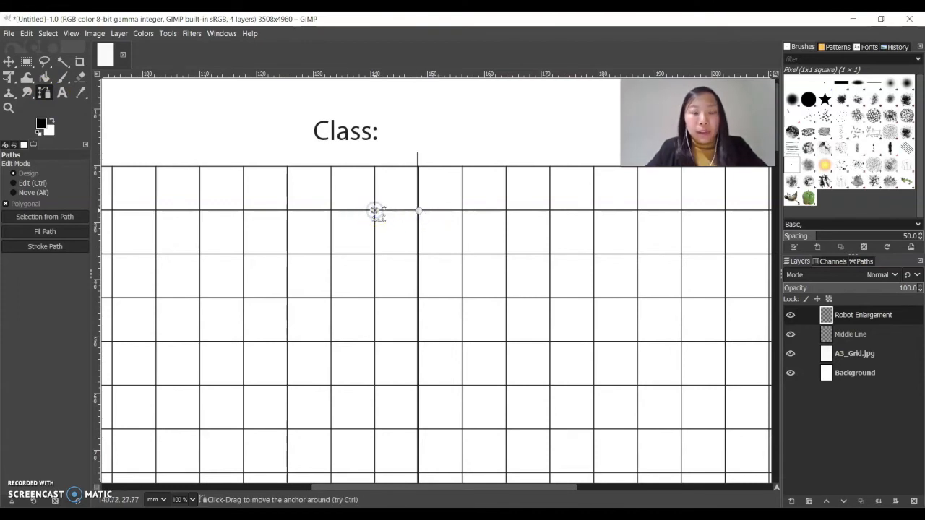
Stroke the head's top-edge path with a solid colour line 5 px wide and leave the Paths tool
click(40, 246)
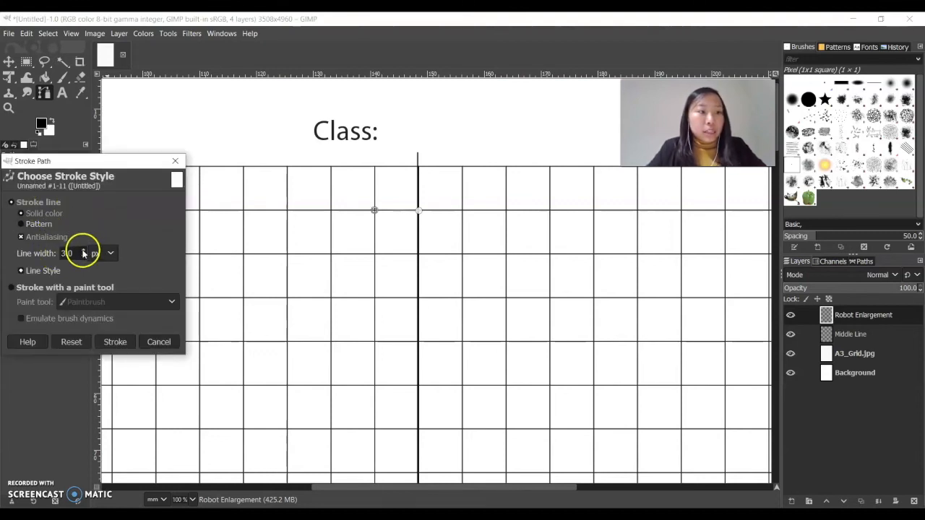
click(133, 343)
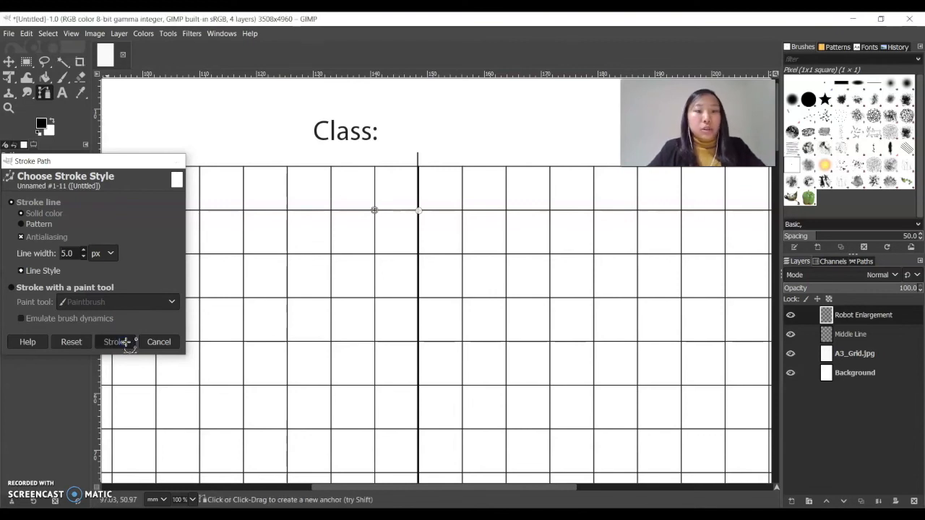
click(126, 346)
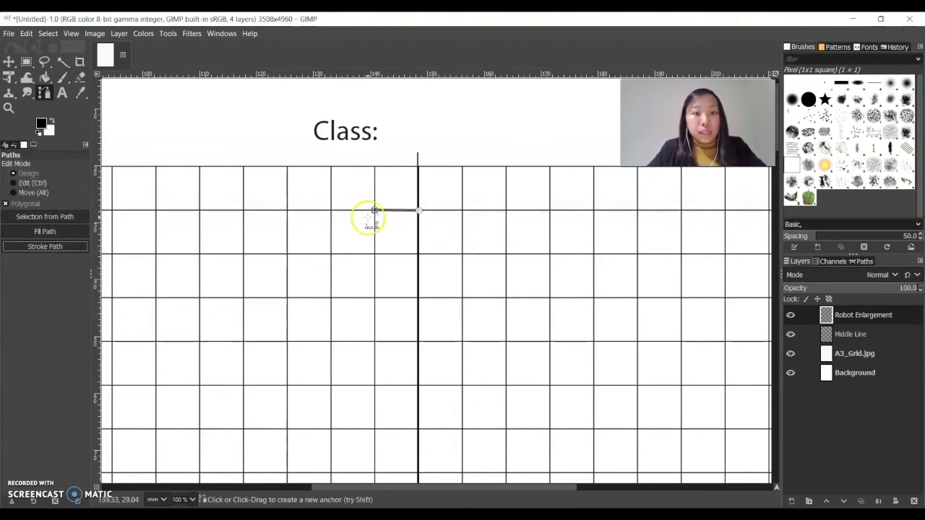
click(8, 63)
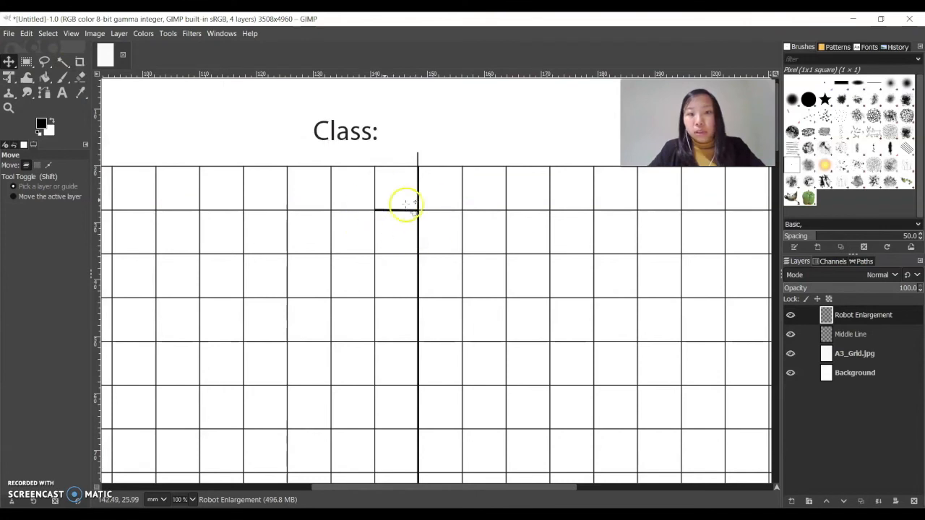
Hide the Middle Line and A3_Grid.jpg layers and inspect the robot's head lines up close on the plain background
click(790, 335)
click(789, 354)
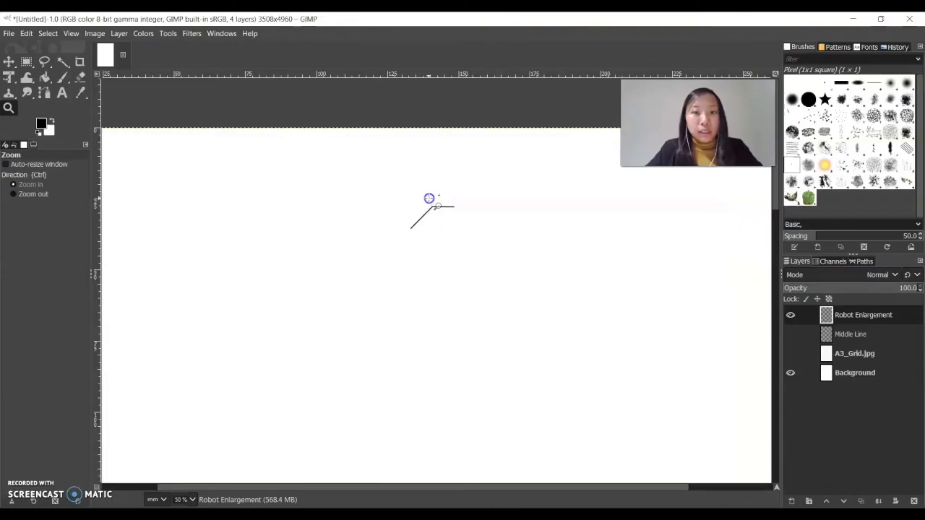
click(429, 198)
click(430, 198)
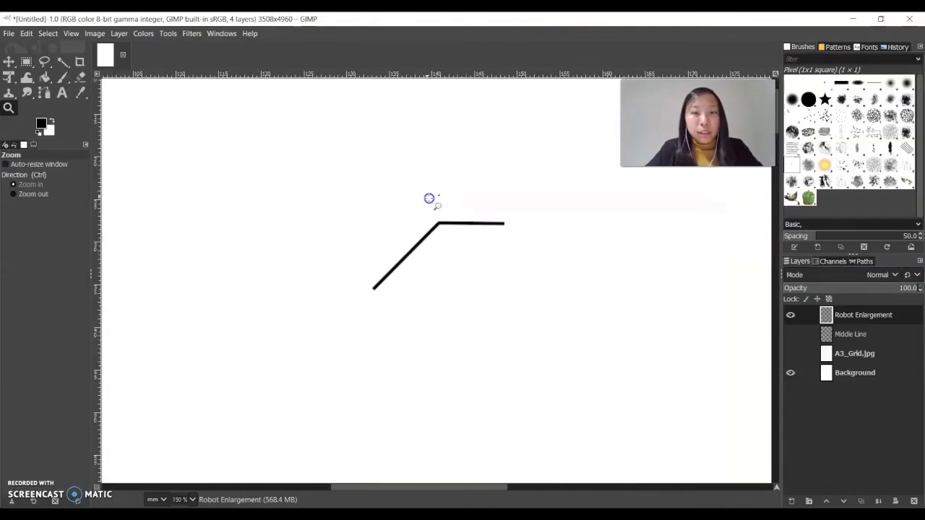
click(430, 198)
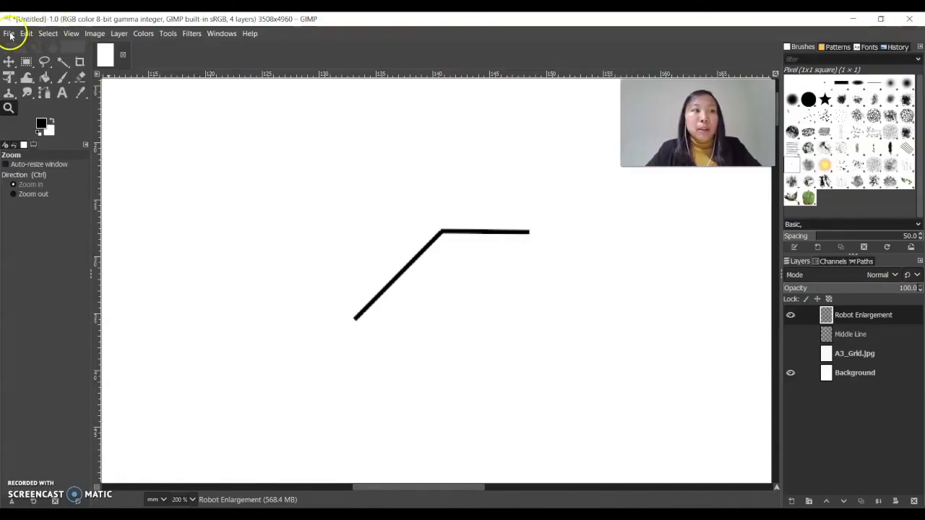
Save the project to the Desktop as an XCF file named "Task1_Robot Enlargement_" followed by the teacher's name
click(9, 34)
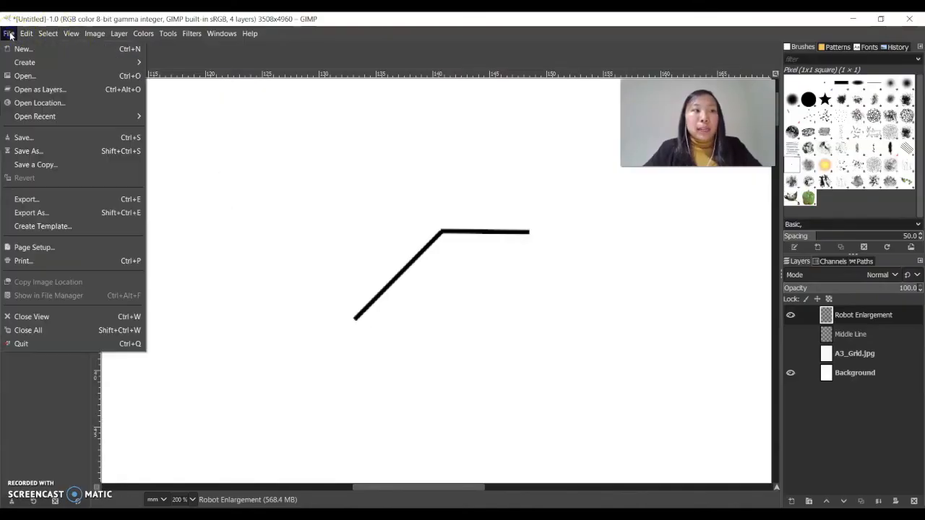
click(46, 151)
text(Task1_Robot Enlargement_Ms )
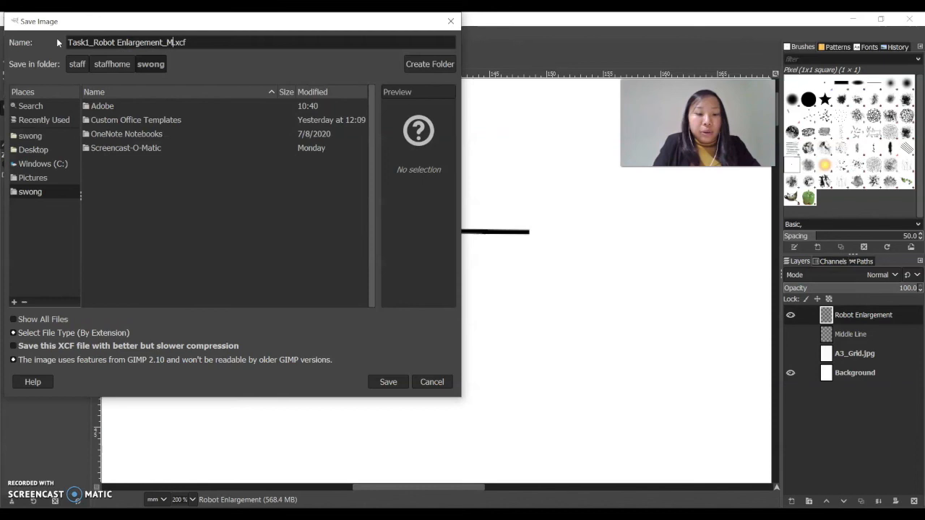
text(Wong)
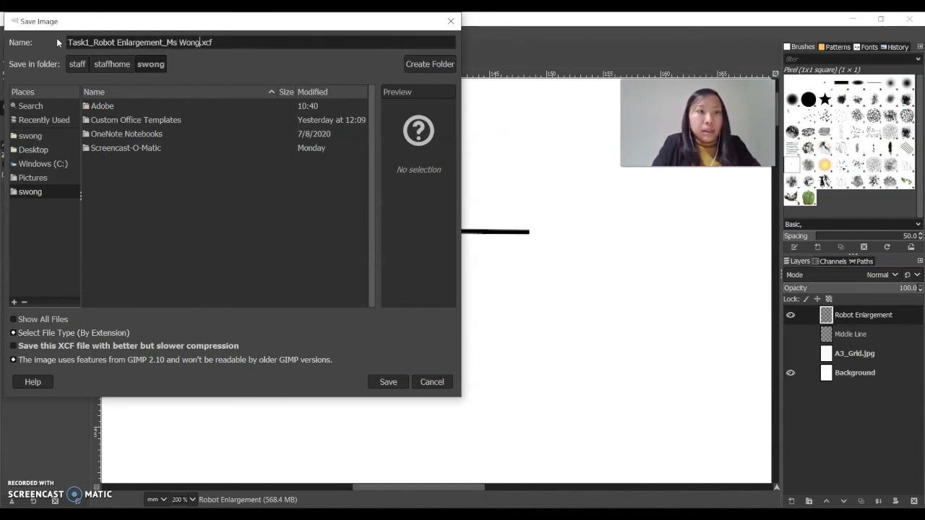
click(33, 150)
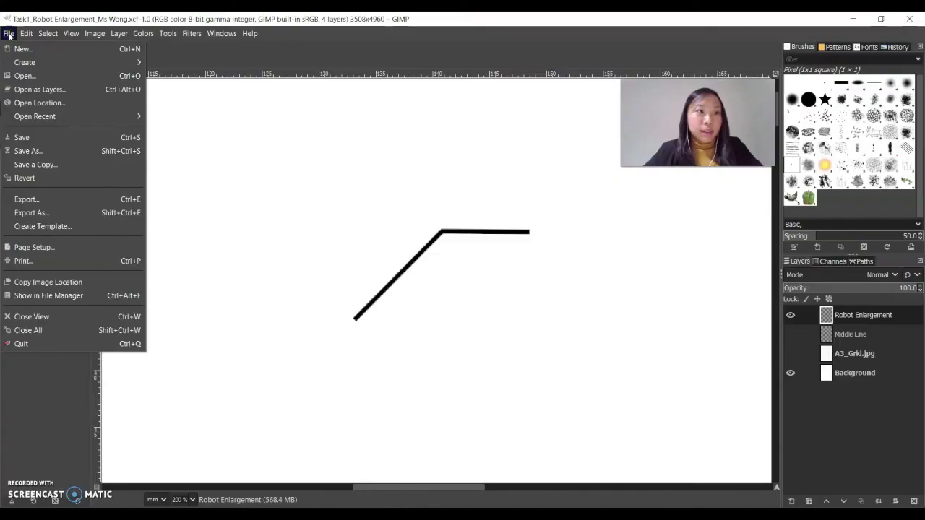
Export the image to the Desktop as a JPEG under the same file name, with quality 90
click(41, 199)
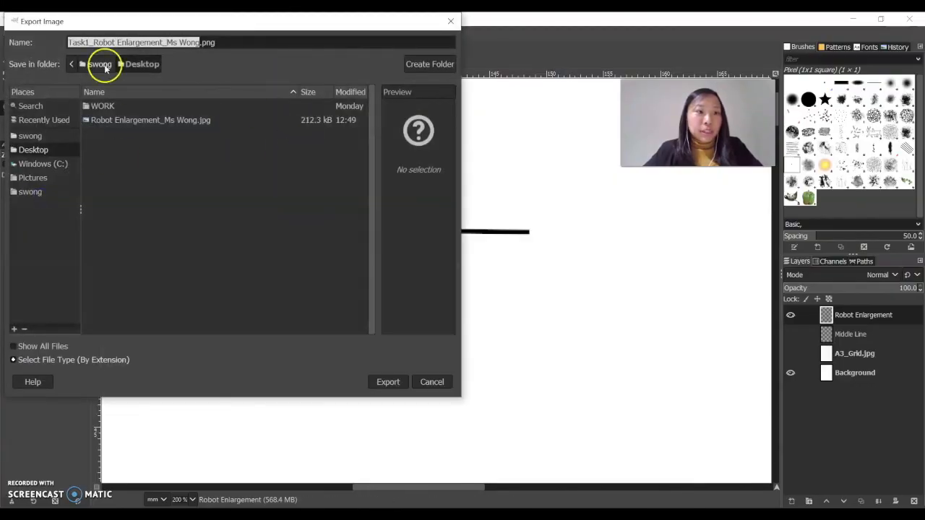
click(179, 43)
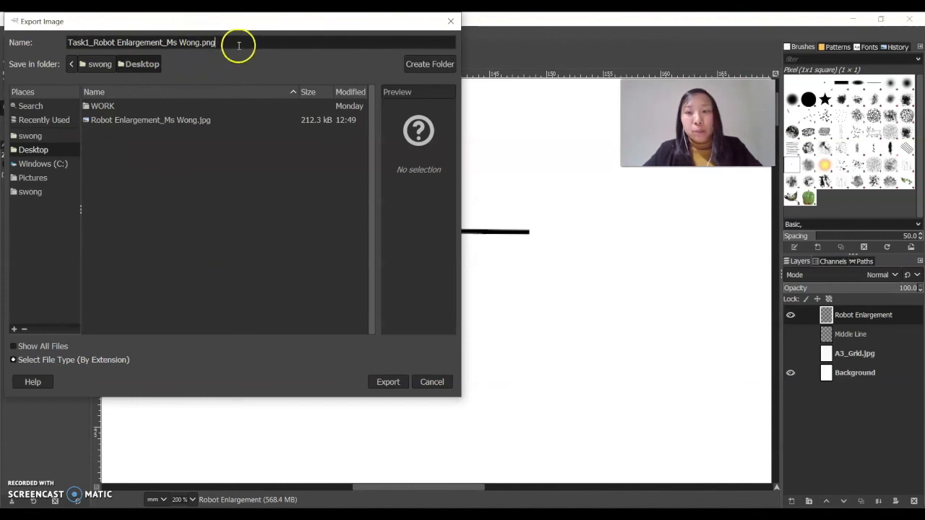
click(86, 358)
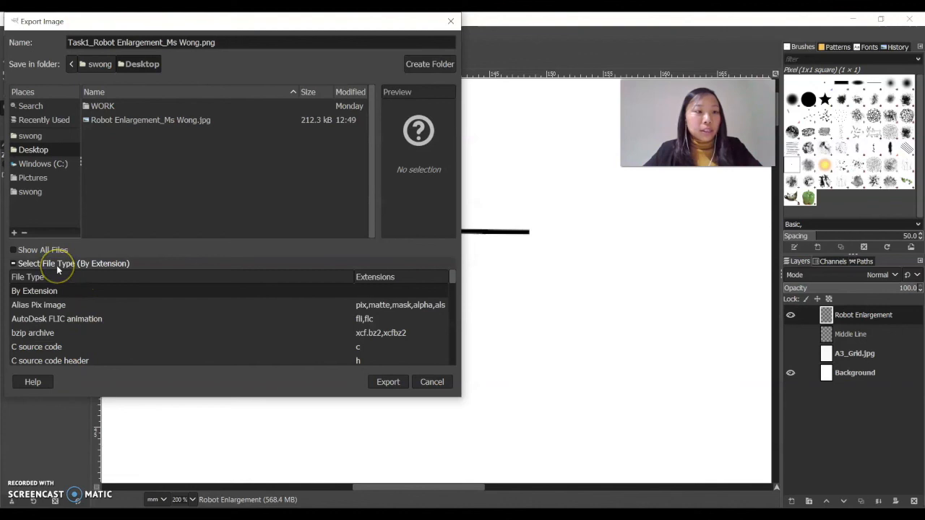
scroll(70, 302, down, 10)
scroll(70, 302, up, 6)
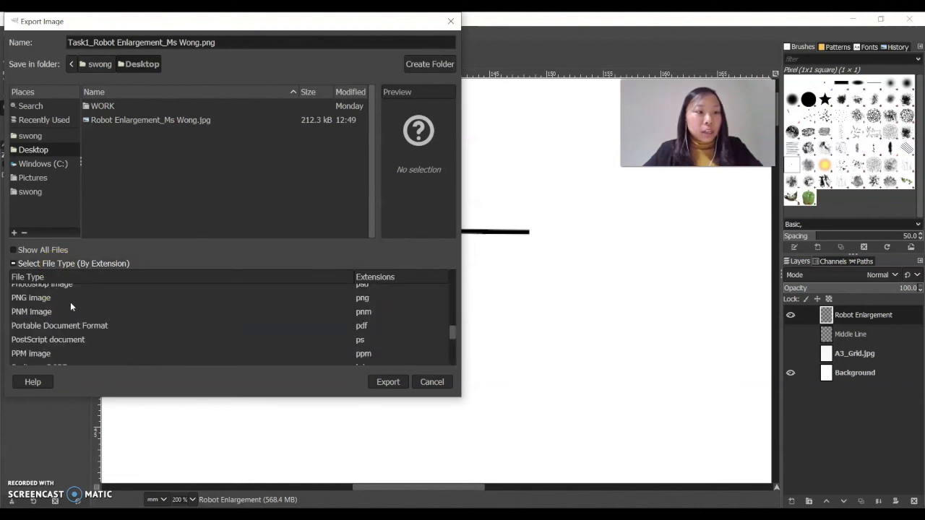
click(43, 322)
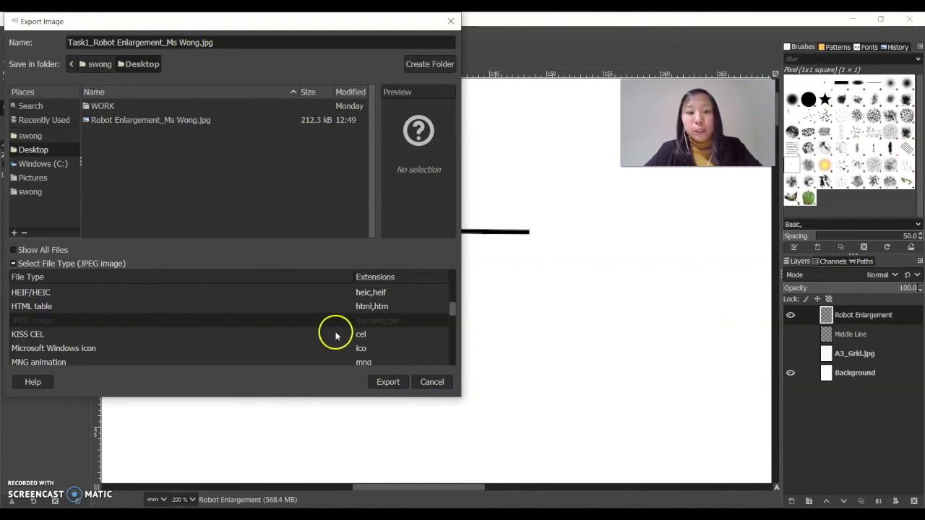
click(388, 382)
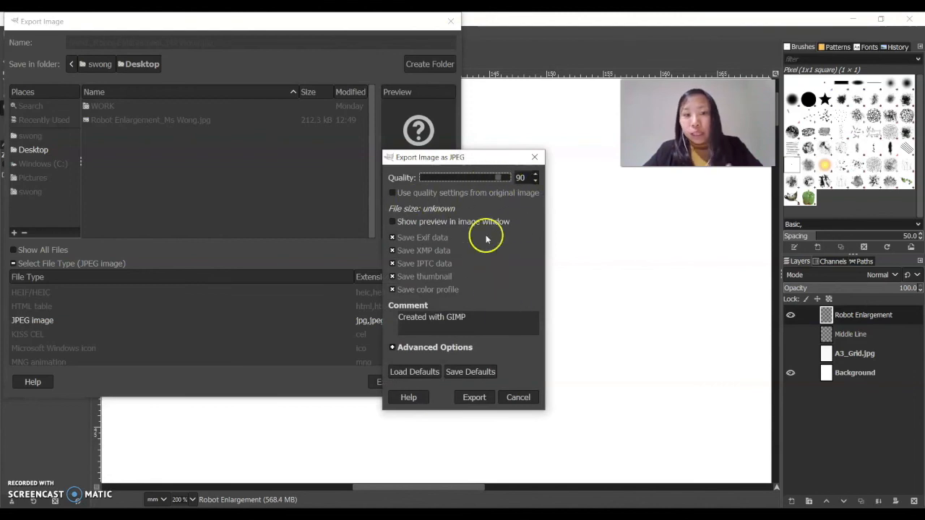
click(474, 397)
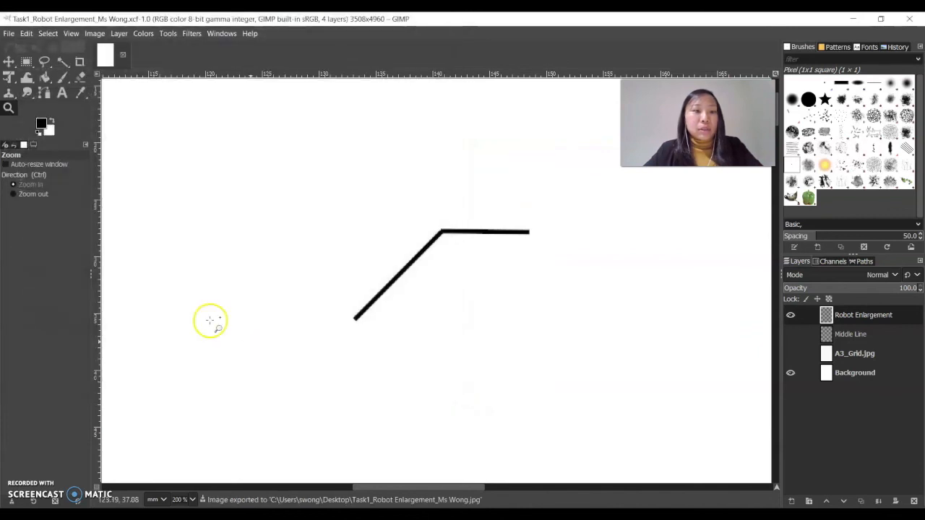